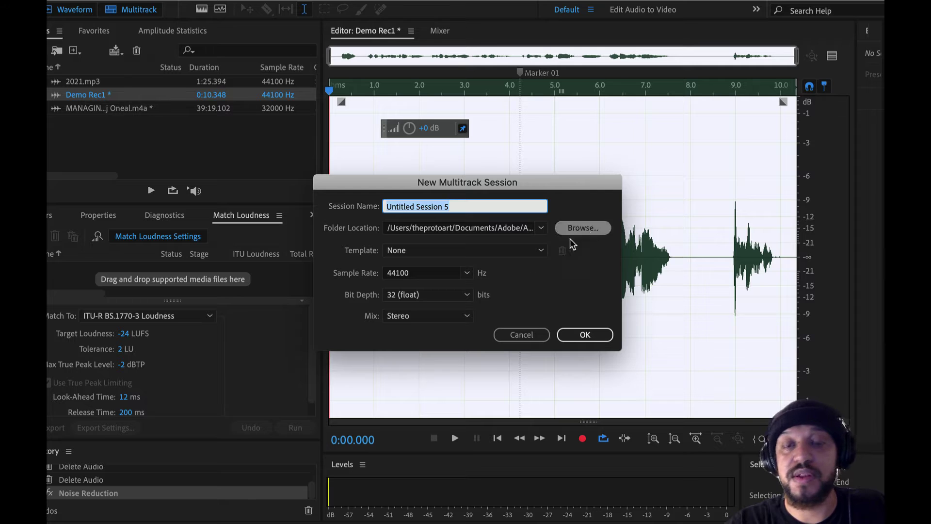
left_click(526, 335)
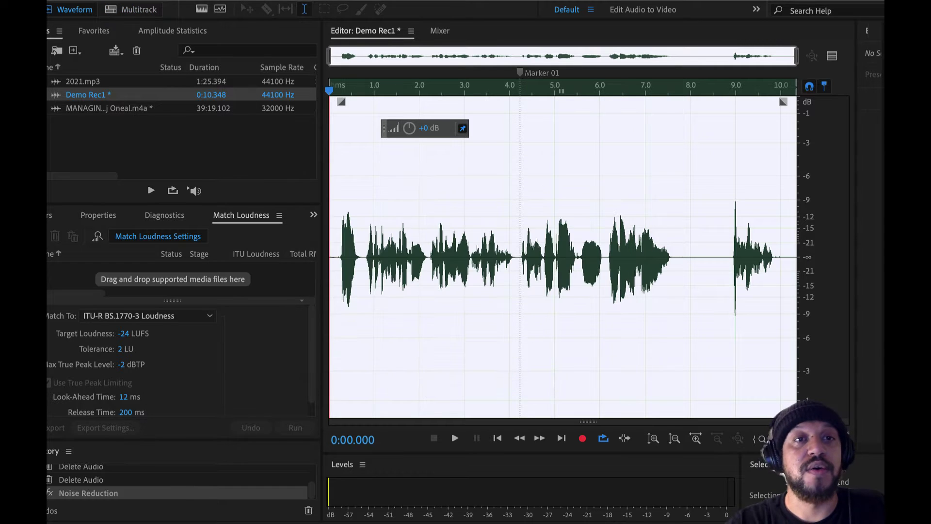
left_click(127, 0)
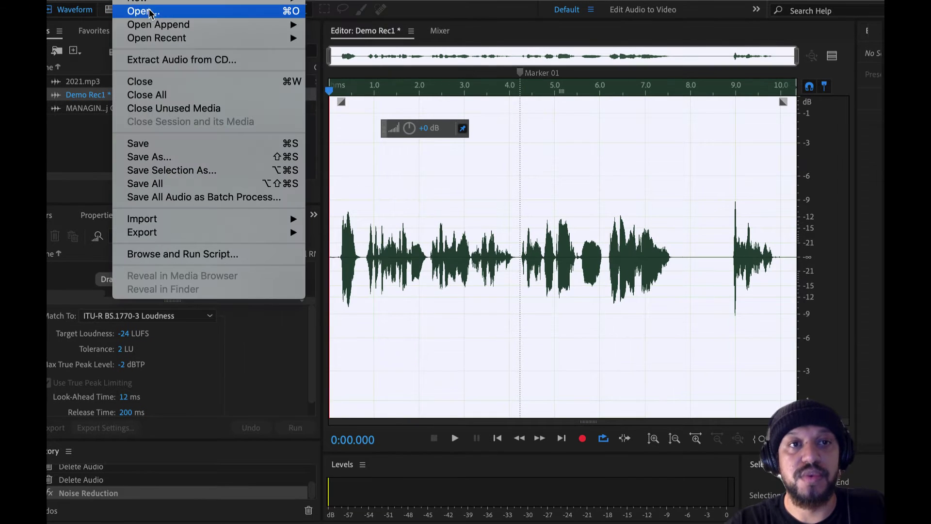
mouse_move(167, 1)
left_click(366, 3)
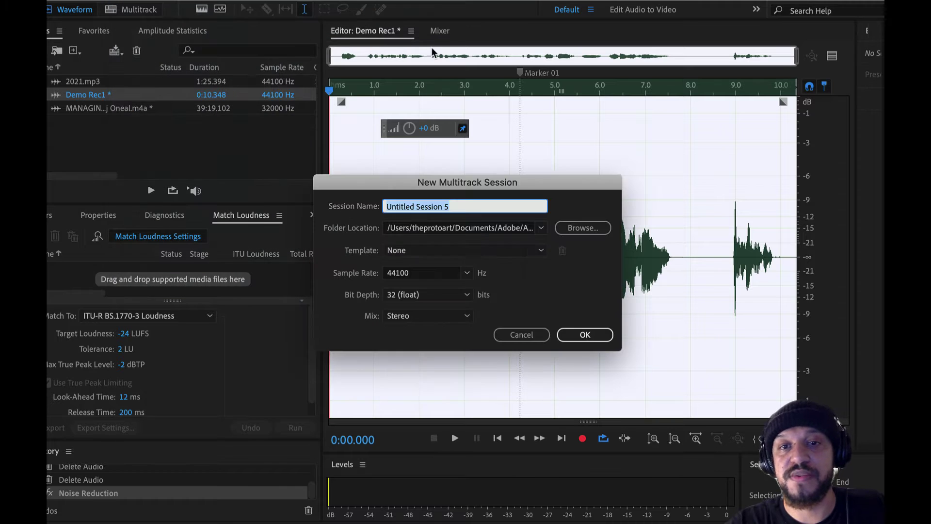
left_click(434, 250)
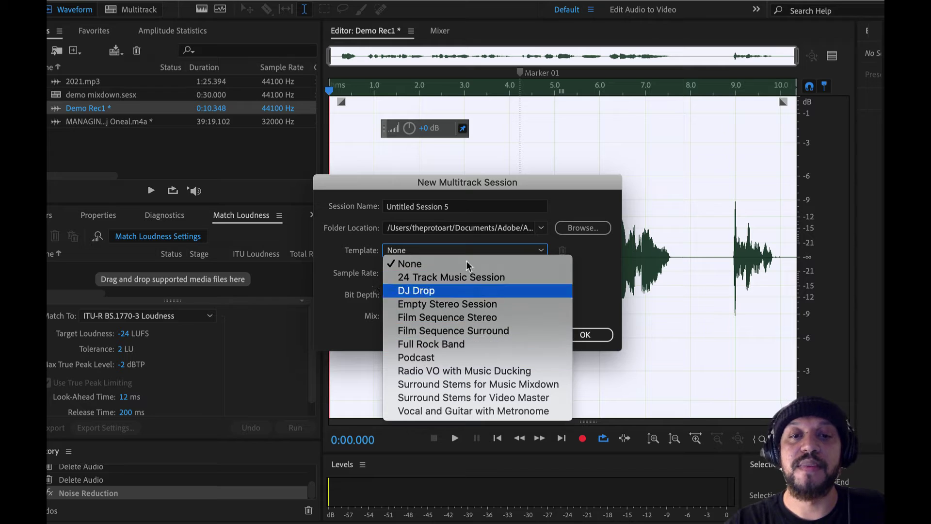
left_click(544, 188)
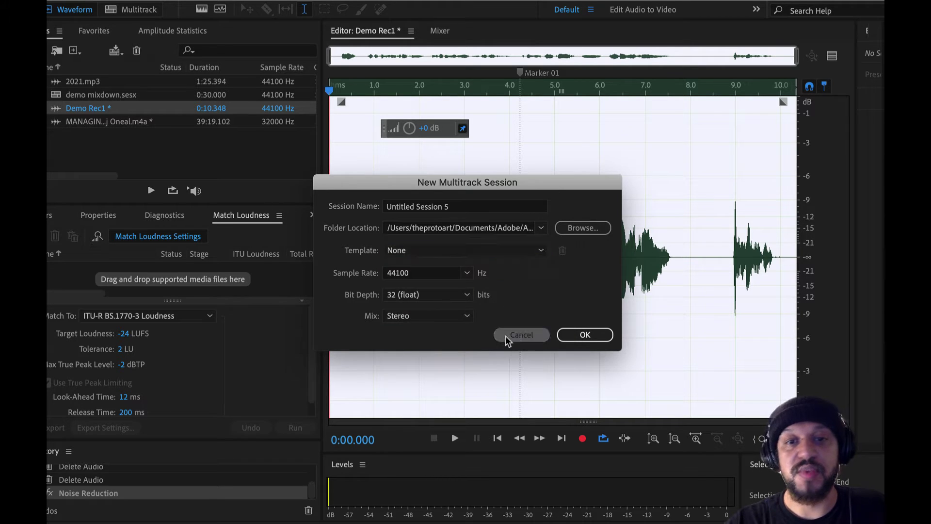
left_click(507, 339)
Show the demo mixdown.sesx session in the multitrack editor and bring Tracks 4 to 6 into view.
left_click(132, 10)
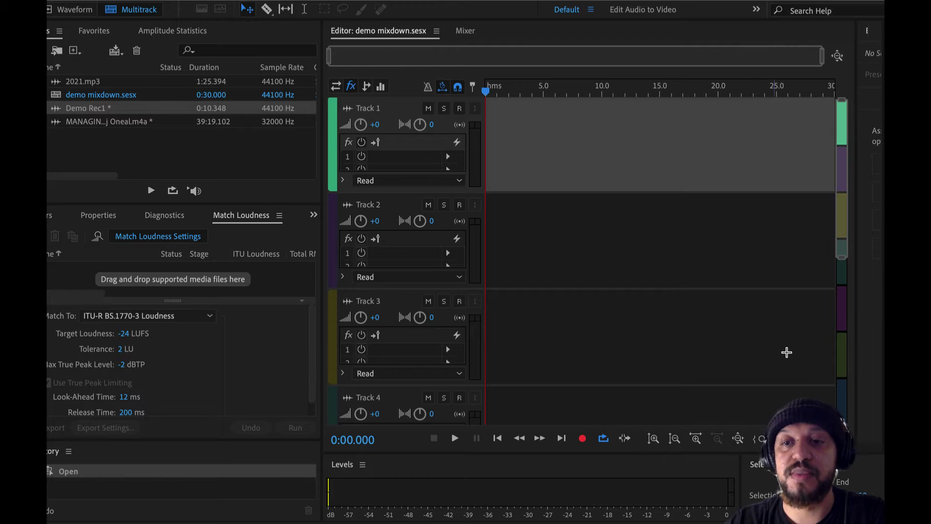
left_click(843, 263)
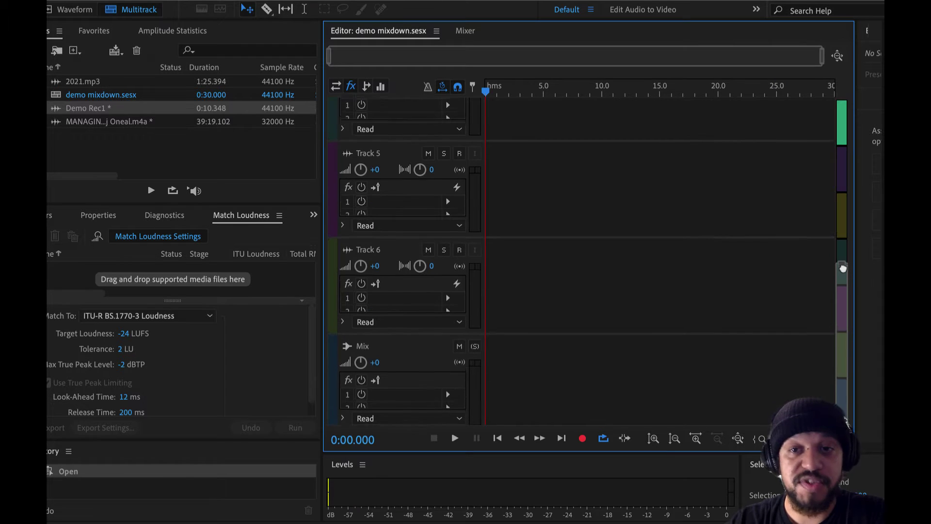
left_click_drag(844, 267, 843, 100)
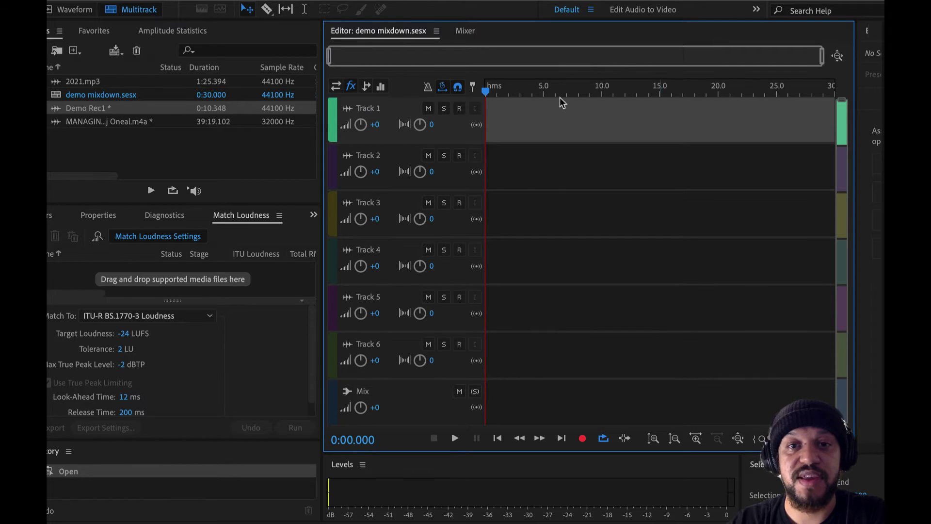
left_click_drag(843, 99, 844, 233)
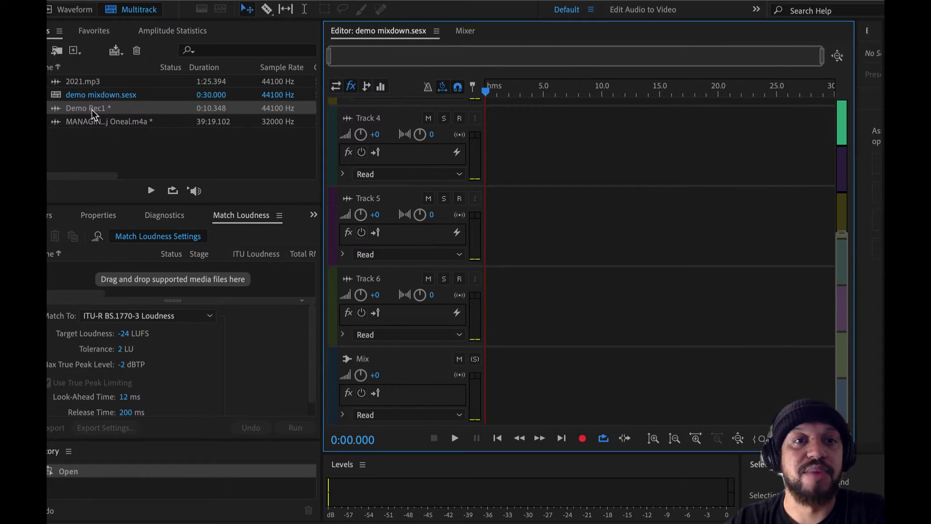
Add the Demo Rec1 recording to Track 4, move the clip along the track, and return it to the start.
left_click_drag(81, 106, 472, 139)
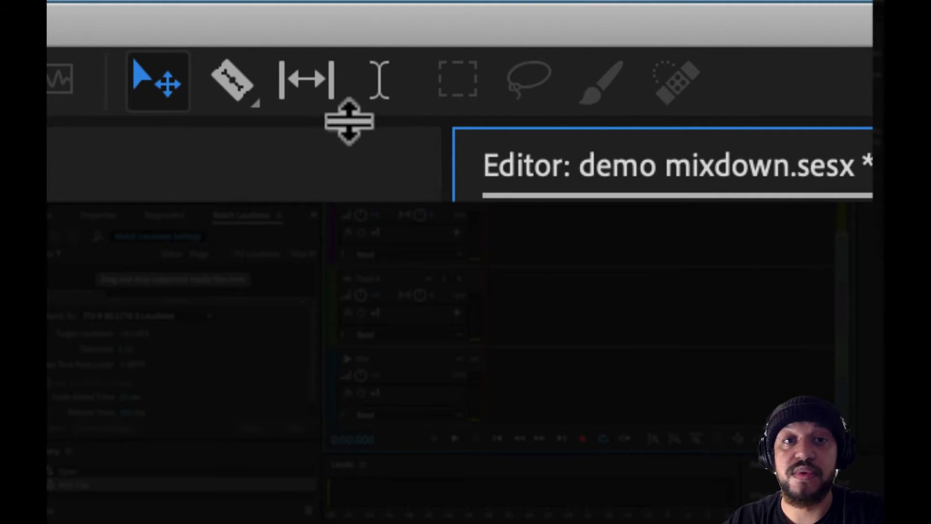
left_click_drag(527, 125, 638, 122)
left_click_drag(638, 122, 440, 118)
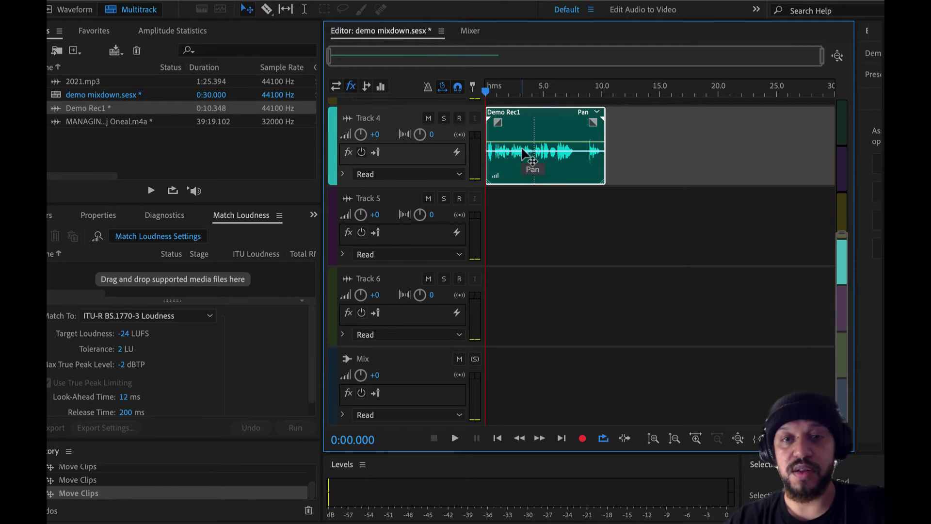
Place 2021.mp3 at the start of Track 5 and use the Razor to shorten it to about 10.5 seconds.
key("r")
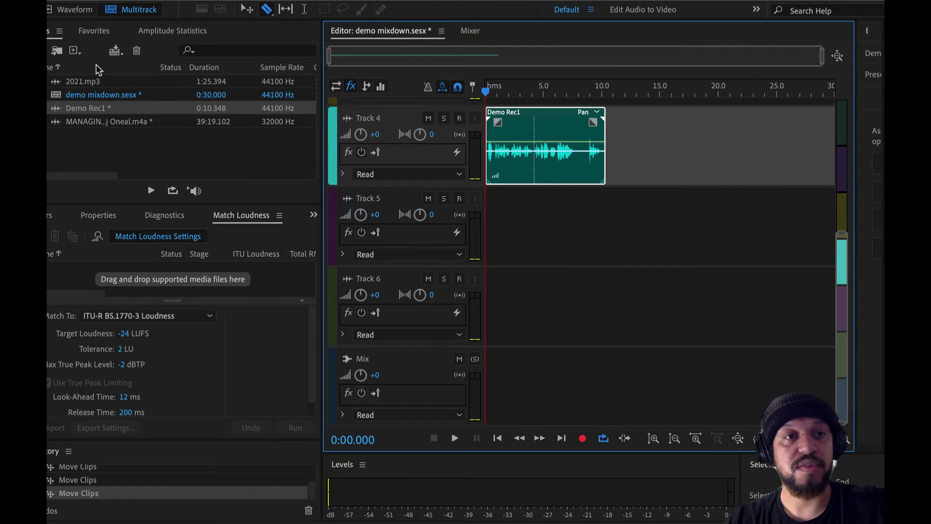
left_click_drag(74, 80, 533, 194)
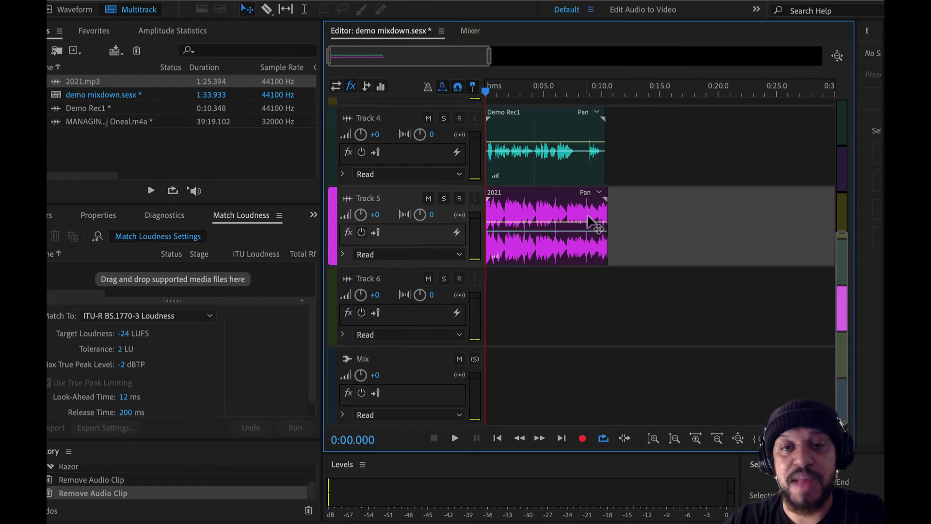
Try splitting only the Demo Rec1 clip on Track 4 at about 0:07.6 with the Razor, and undo the split.
scroll(565, 271, "up", 4)
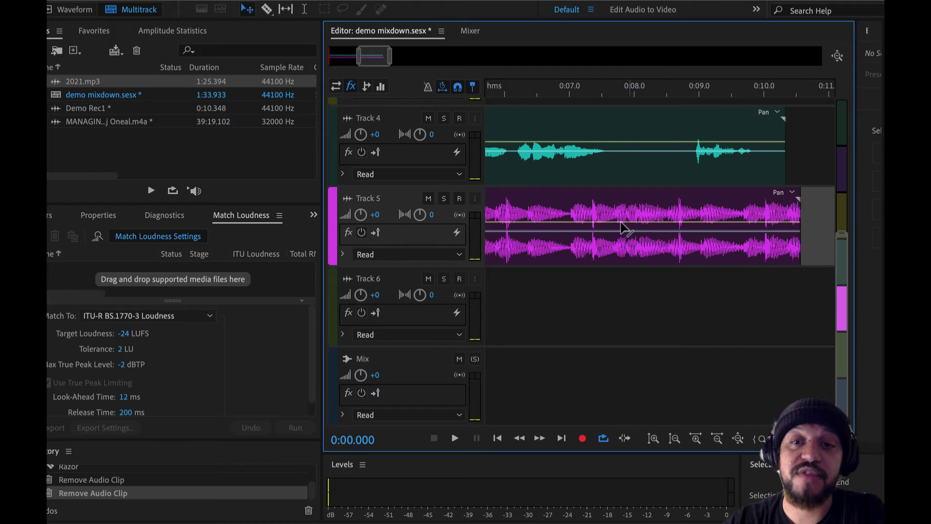
scroll(623, 225, "up", 2)
scroll(615, 220, "down", 3)
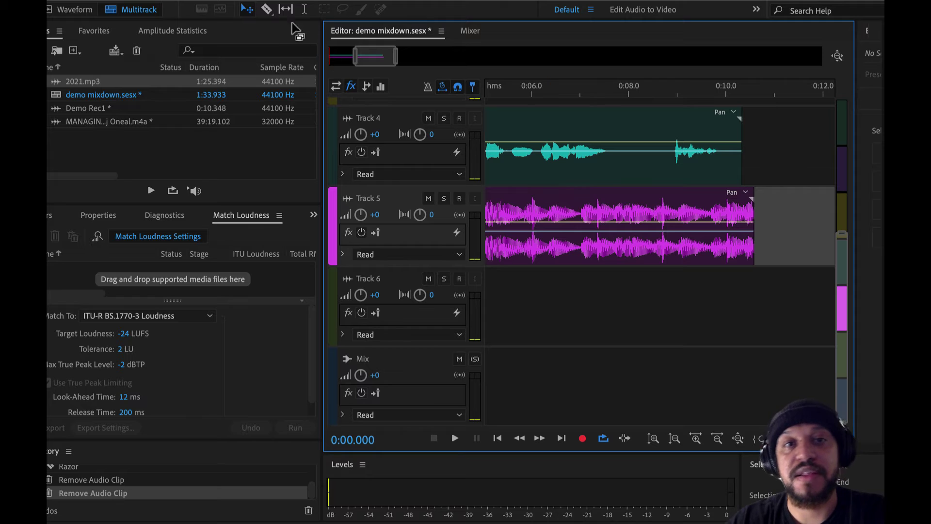
left_click(268, 10)
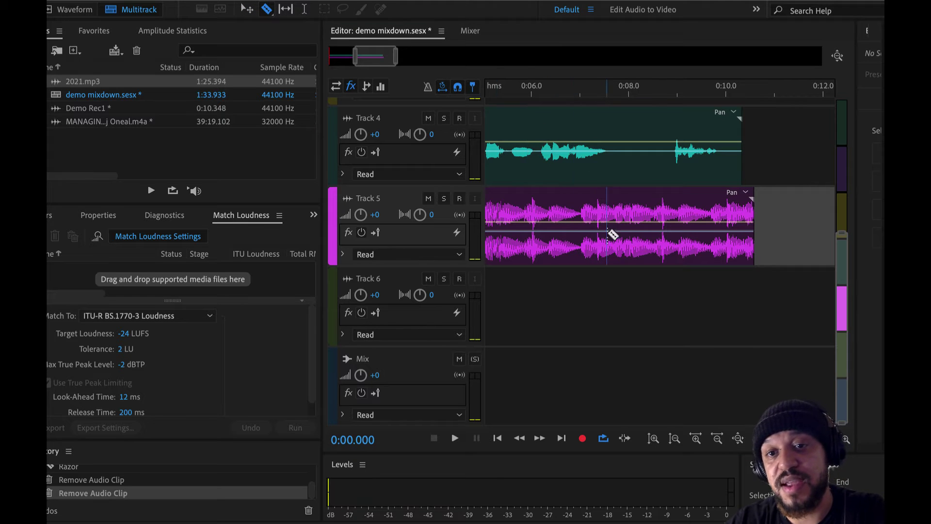
left_click(609, 123)
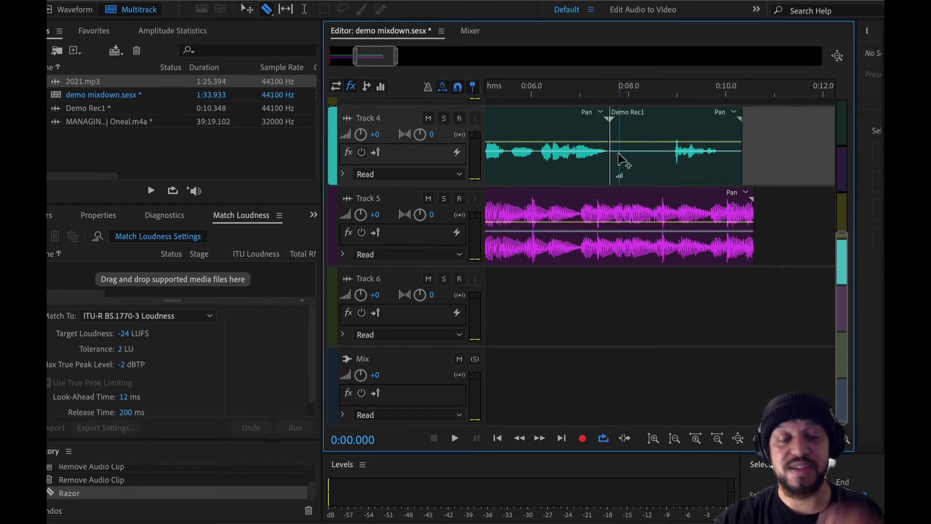
key("ctrl+z")
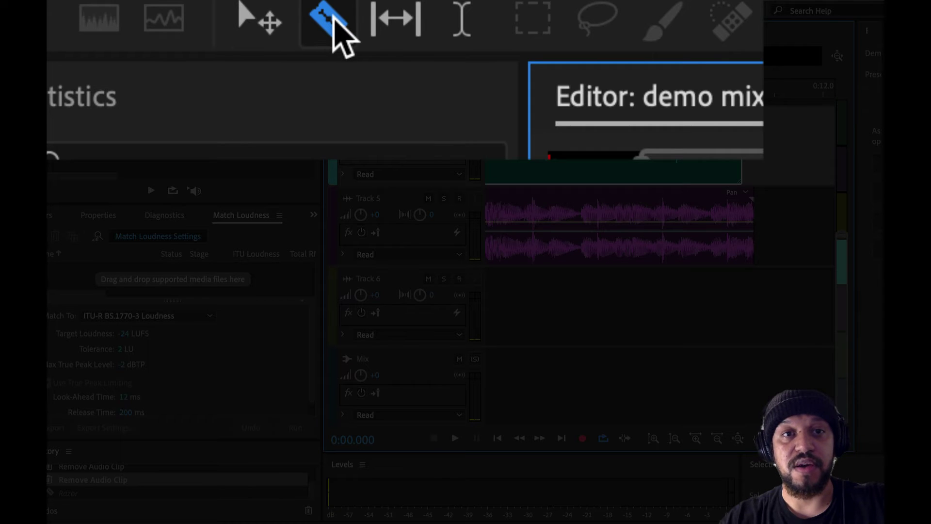
Choose the Razor All Clips Tool, split the clips on Tracks 4 and 5 at about 0:07.7, and undo the split.
left_click(333, 26)
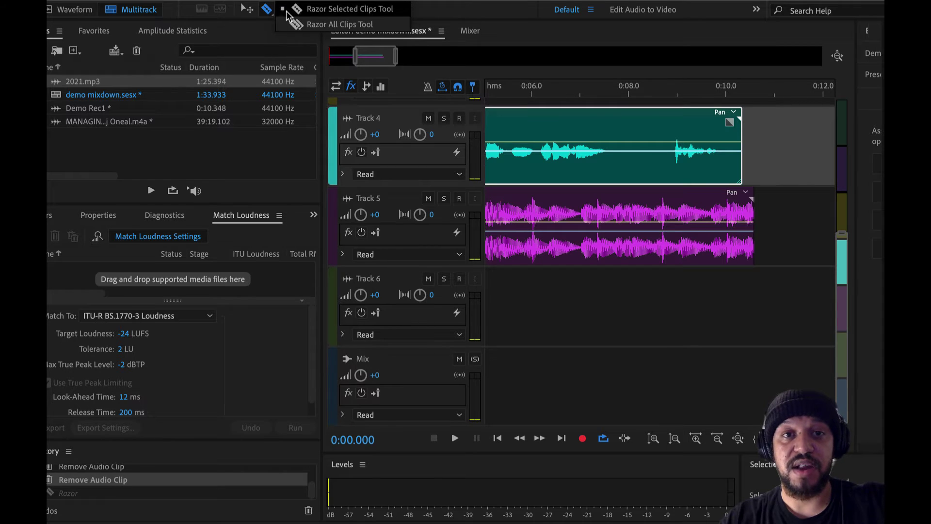
left_click(358, 25)
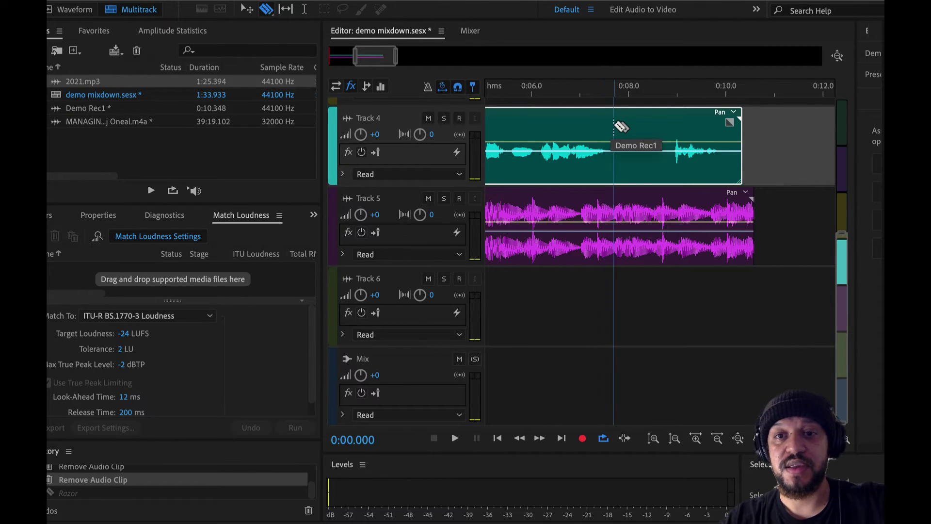
left_click(614, 125)
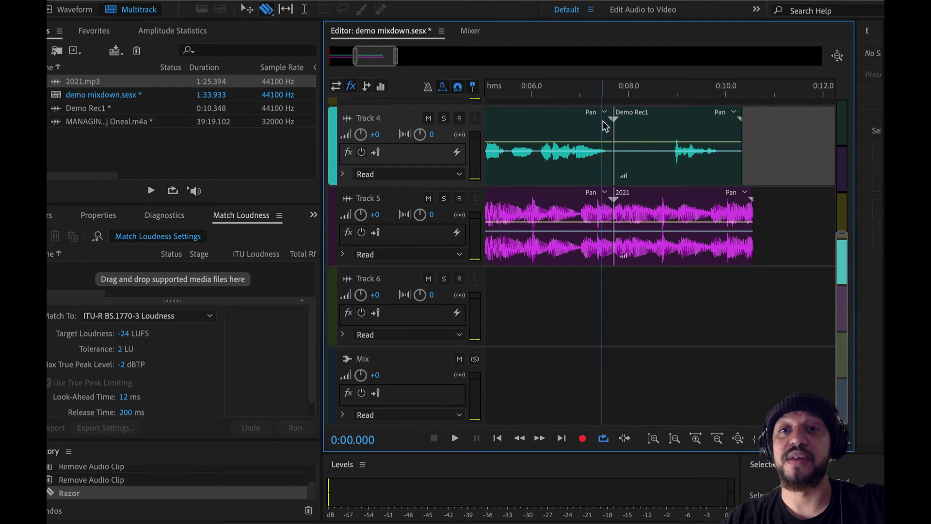
key("ctrl+z")
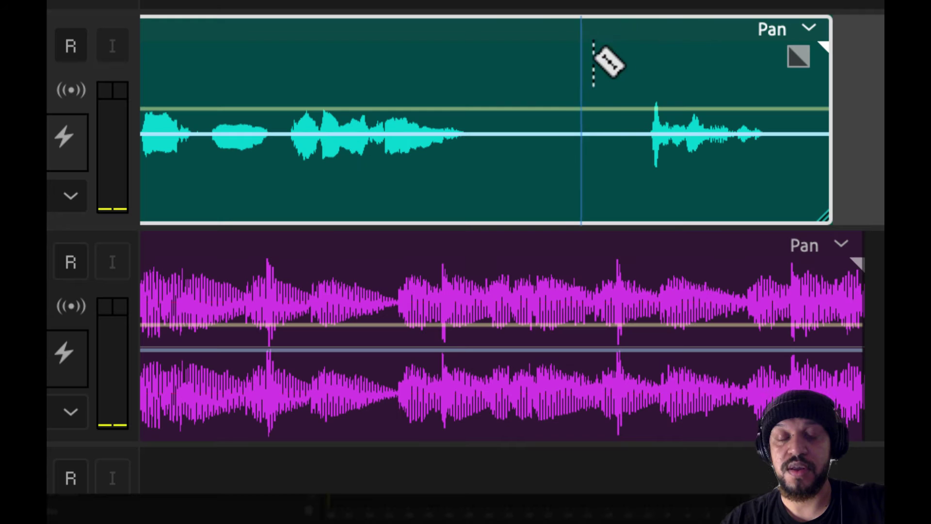
Split only Demo Rec1 at about 0:08.7, split both tracks' clips at about 0:07.7, and undo both splits.
left_click(665, 129)
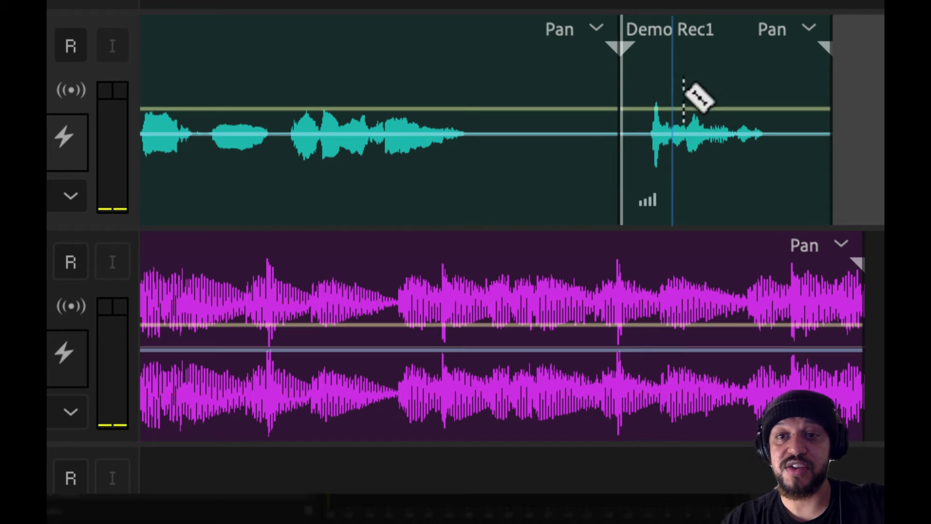
left_click(484, 63, "shift")
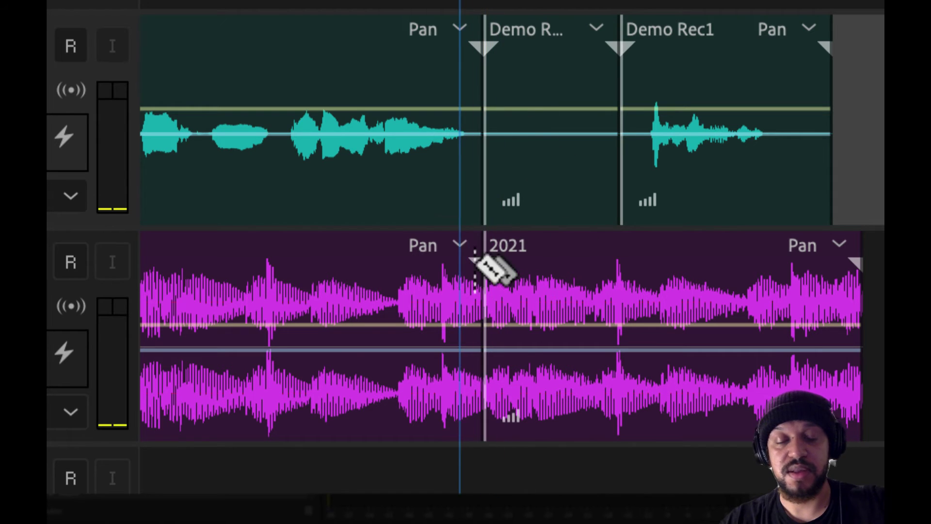
key("ctrl+z")
key("ctrl+z")
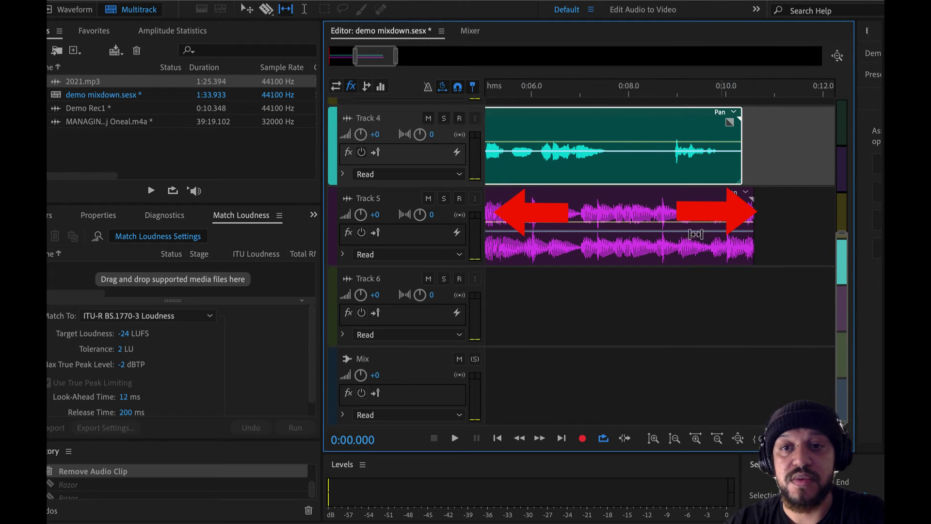
Slip the audio inside the 2021 clip on Track 5 back and forth, keeping the clip's position and length.
left_click_drag(652, 207, 529, 231)
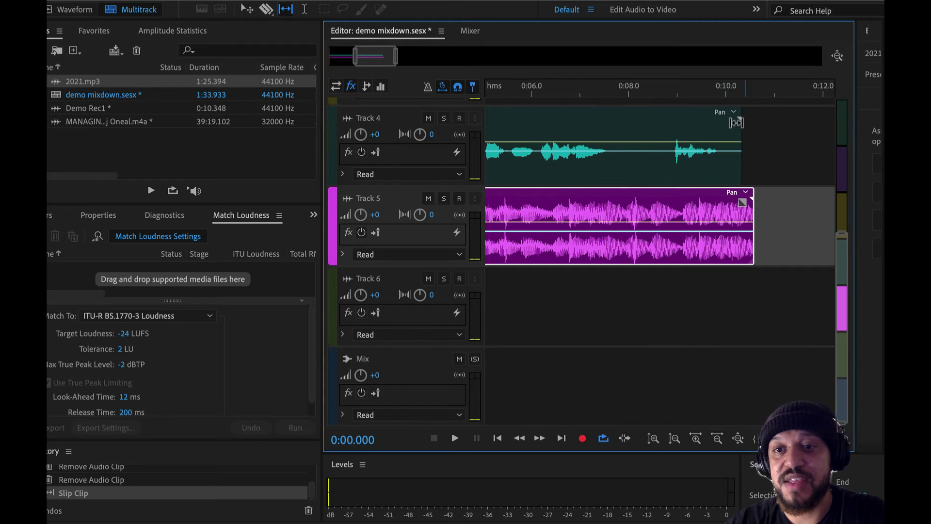
left_click(505, 336)
key("backslash")
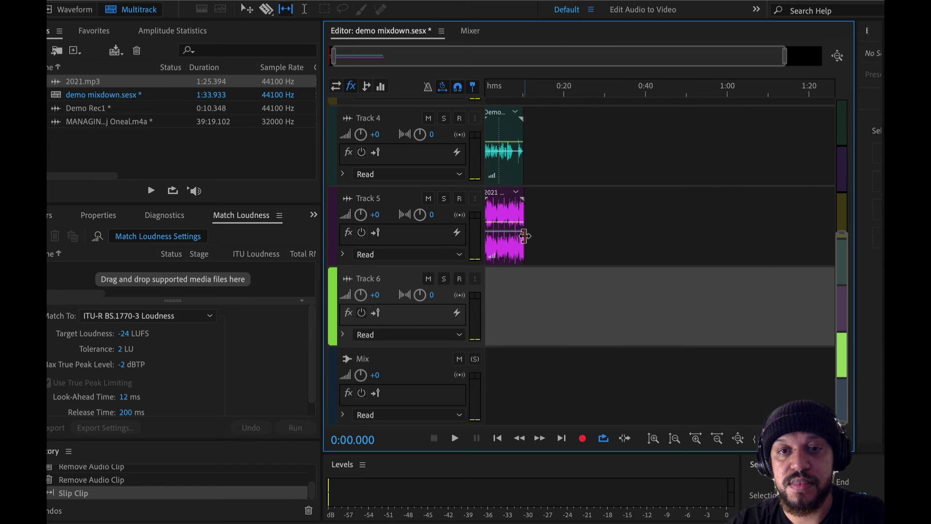
scroll(514, 180, "up", 5)
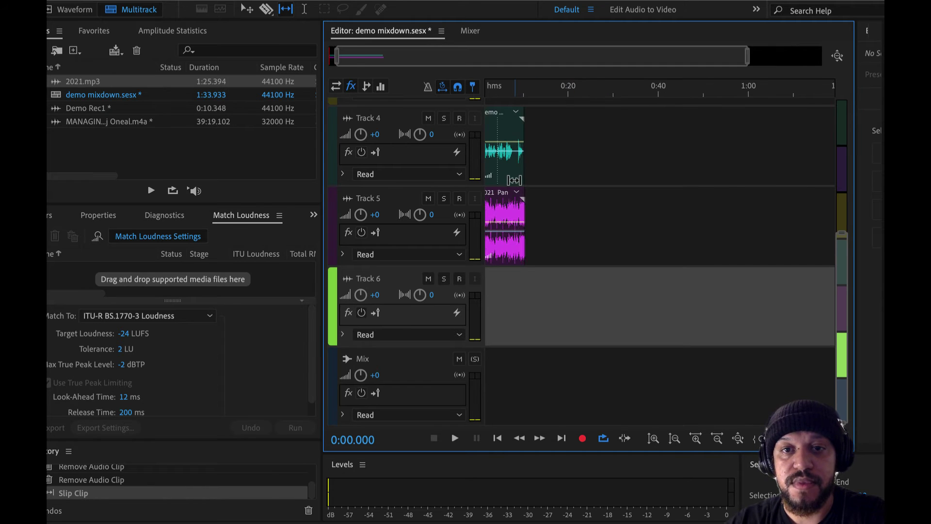
left_click_drag(495, 54, 390, 64)
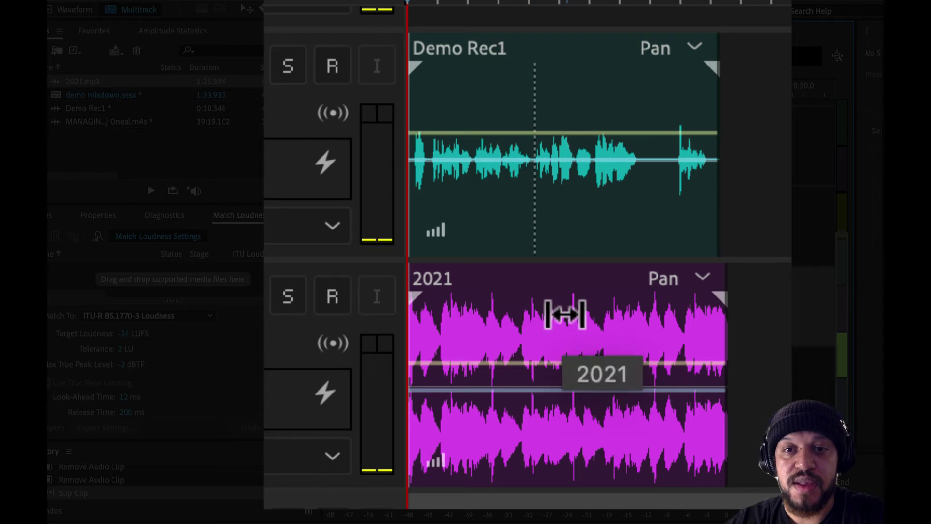
mouse_move(540, 206)
left_mouse_down()
mouse_move(484, 203)
mouse_move(534, 207)
left_mouse_up()
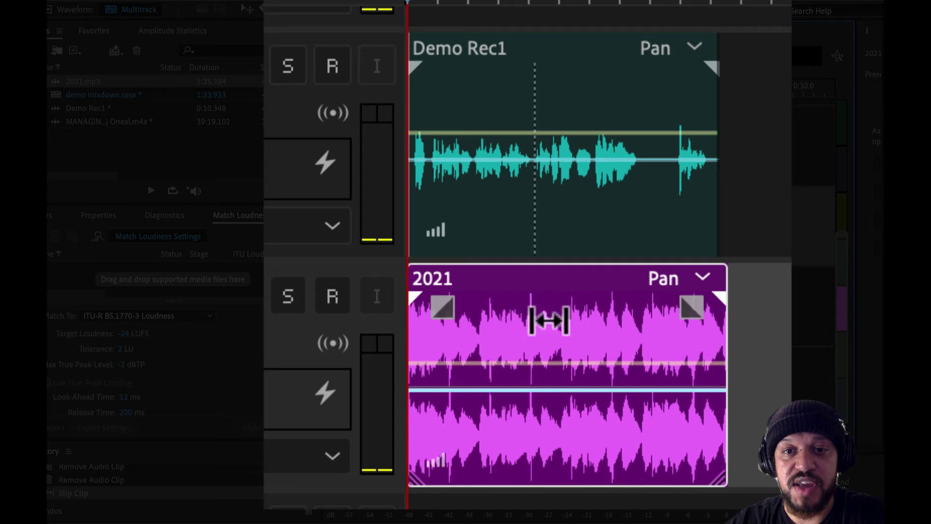
left_click_drag(548, 321, 805, 335)
left_click_drag(642, 326, 411, 340)
left_click_drag(613, 330, 465, 333)
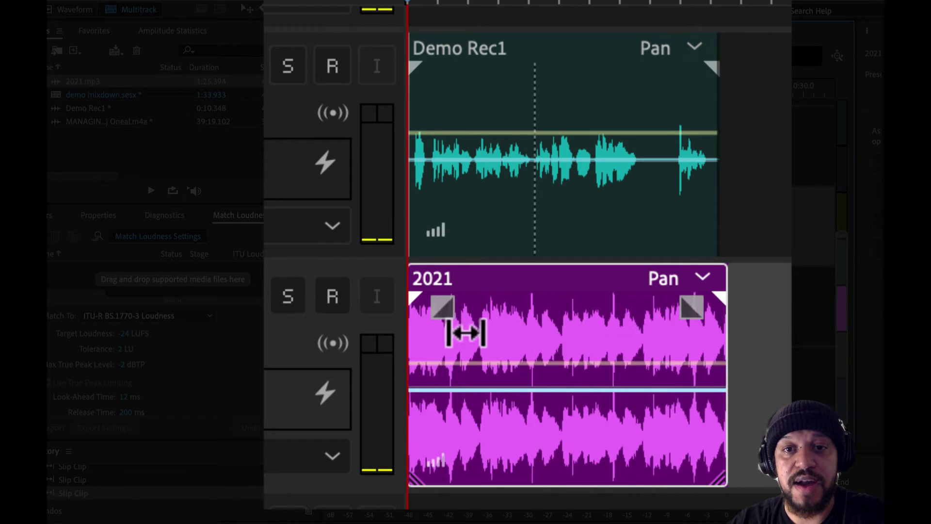
Extend the end of the 2021 clip on Track 5 to about 0:36 with the Move tool.
left_click(242, 9)
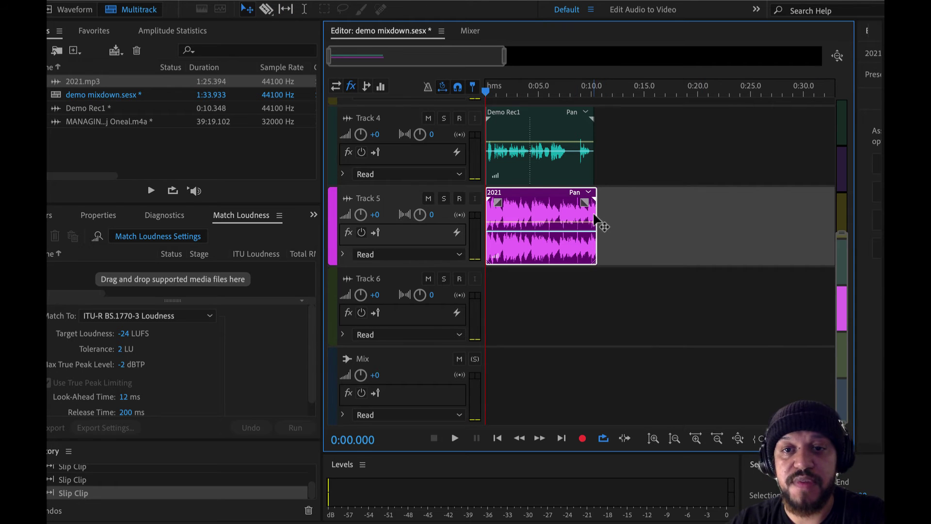
left_click_drag(596, 214, 609, 242)
scroll(609, 243, "left", 6)
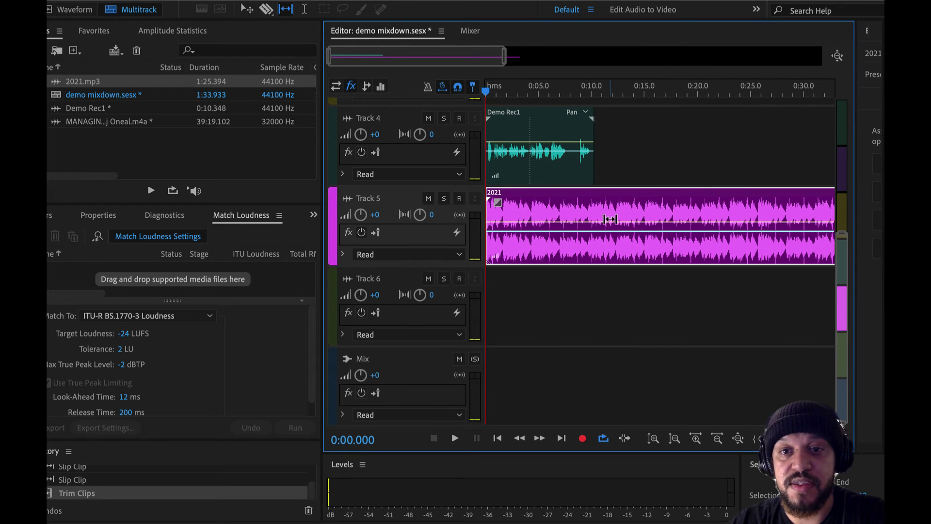
Slip the audio within the extended 2021 clip on Track 5, ending with a shift toward an earlier time.
left_click_drag(610, 219, 625, 241)
scroll(630, 239, "down", 3)
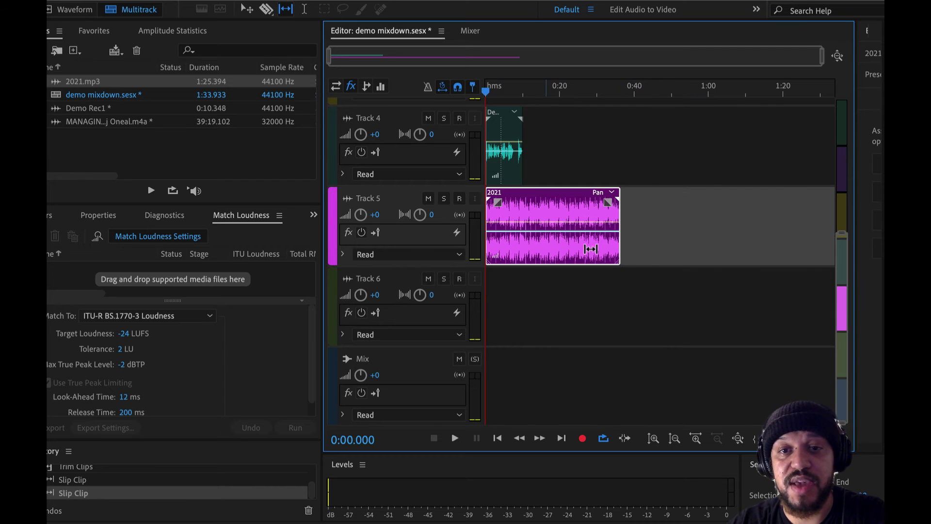
left_click_drag(584, 226, 514, 220)
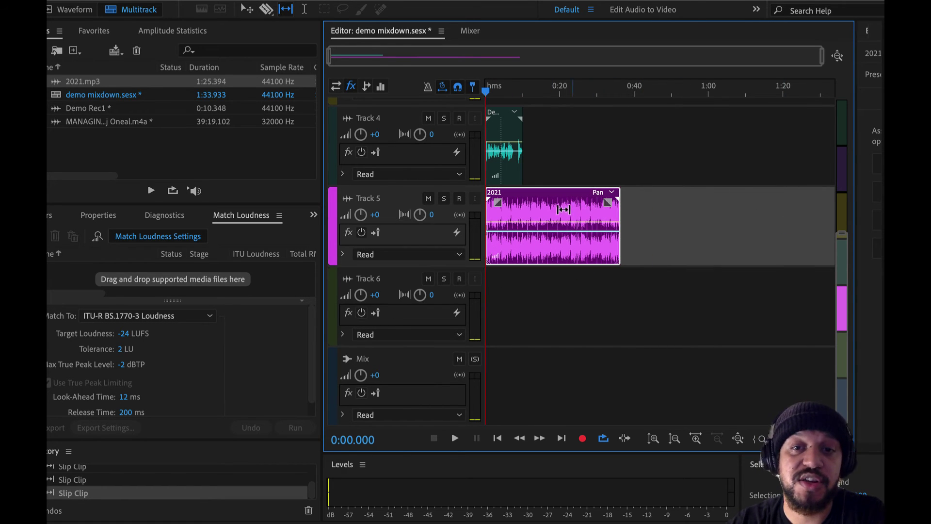
Switch the razor to the Razor Selected Clips tool.
left_click(456, 87)
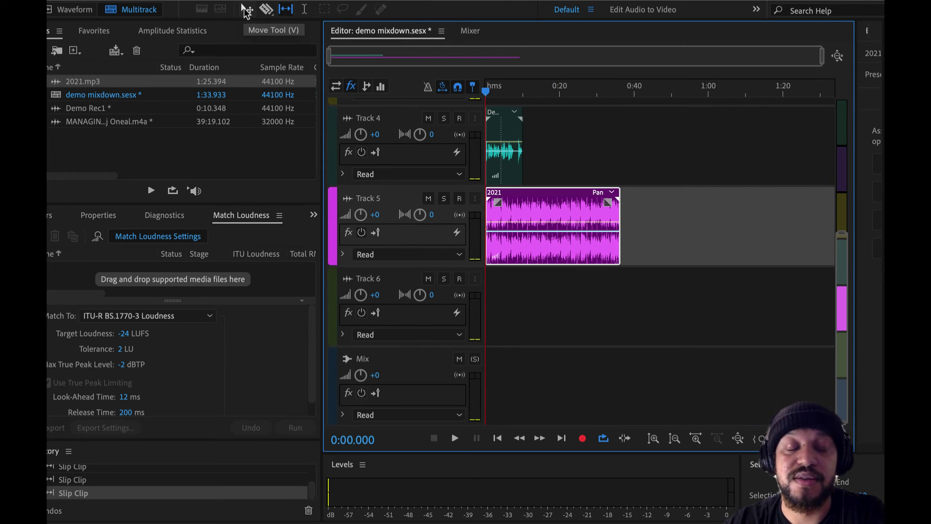
left_click(266, 9)
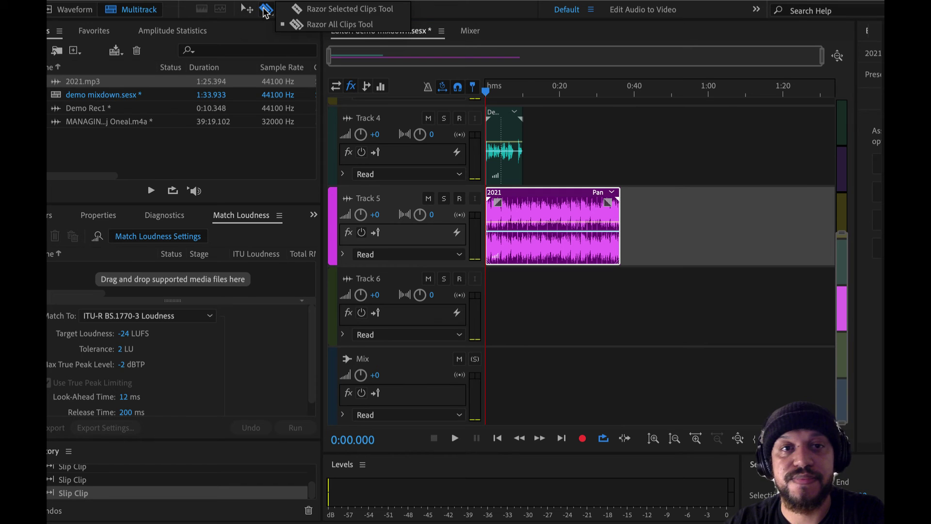
left_click(295, 6)
Mark a time range in the 2021 clip from about 0:08 with the Time Selection tool, and place the playhead at about 0:04.2.
left_click(304, 8)
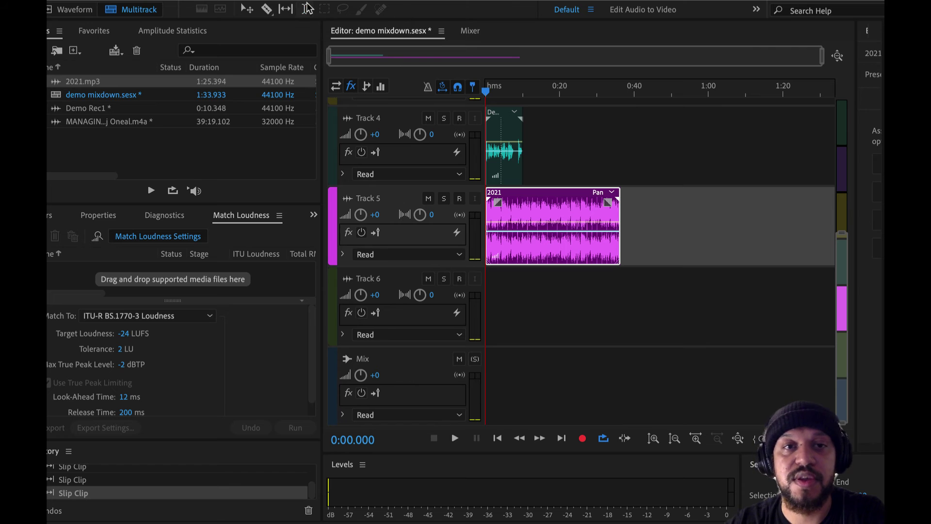
left_click_drag(514, 202, 574, 201)
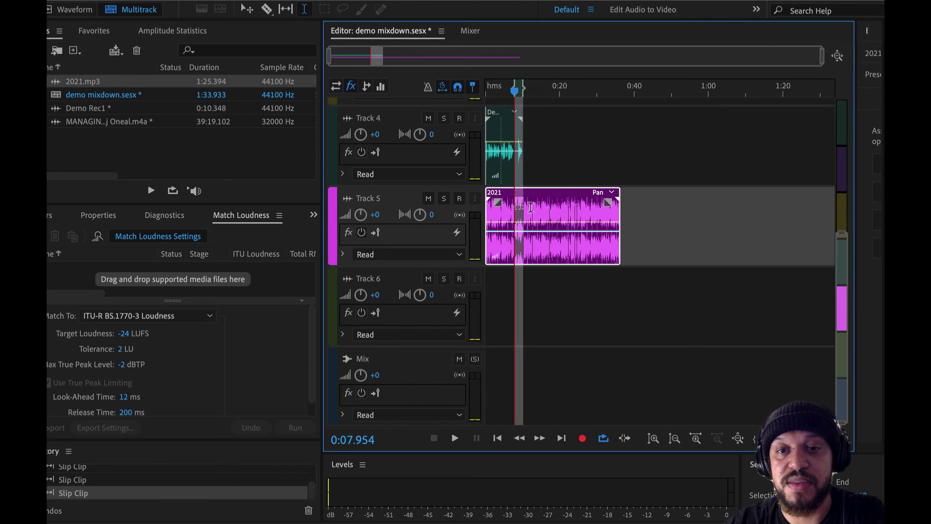
scroll(558, 206, "up", 4)
left_click(546, 208)
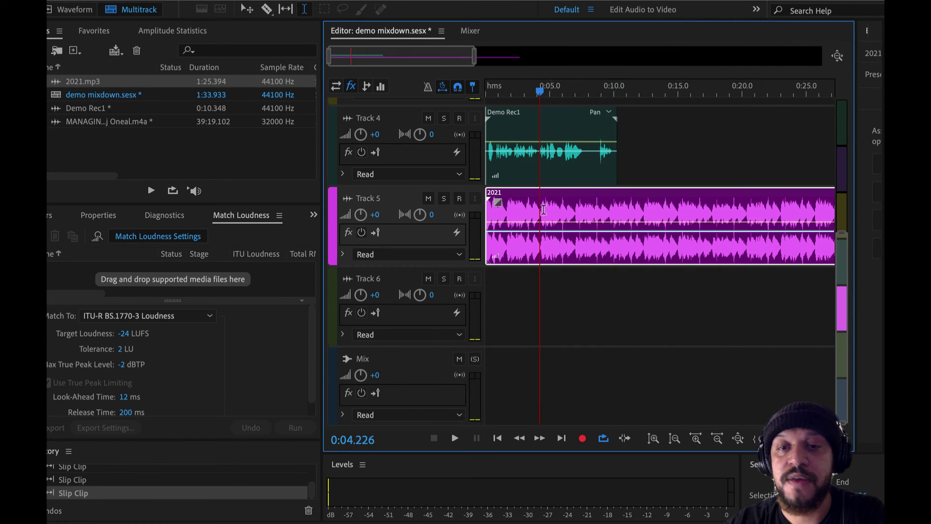
Show the tracks' inputs and outputs, and make Track 4 taller to reveal its output routing.
scroll(653, 209, "up", 1)
scroll(653, 208, "right", 4)
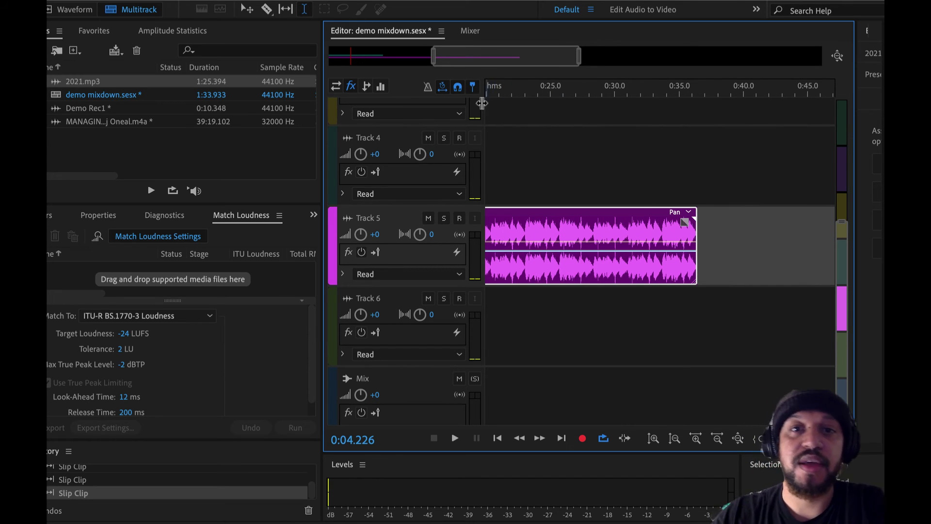
left_click_drag(489, 54, 401, 53)
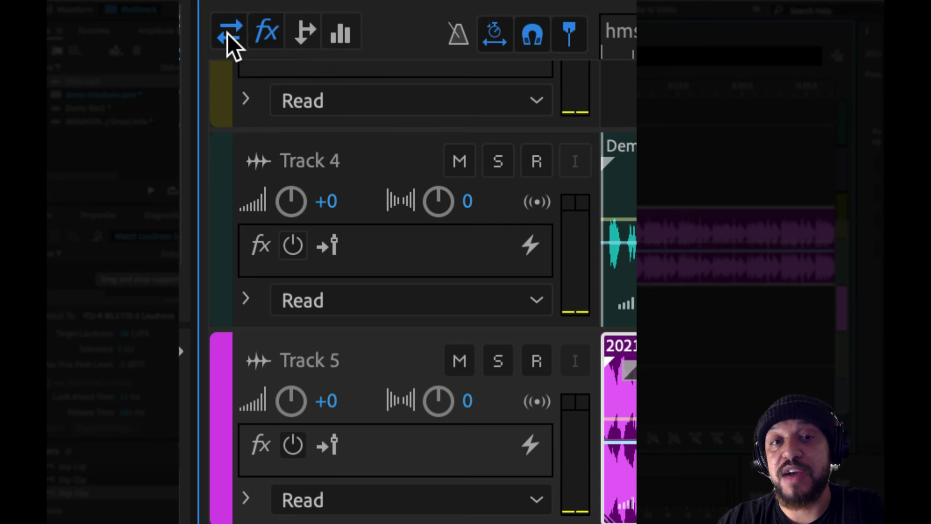
left_click(336, 86)
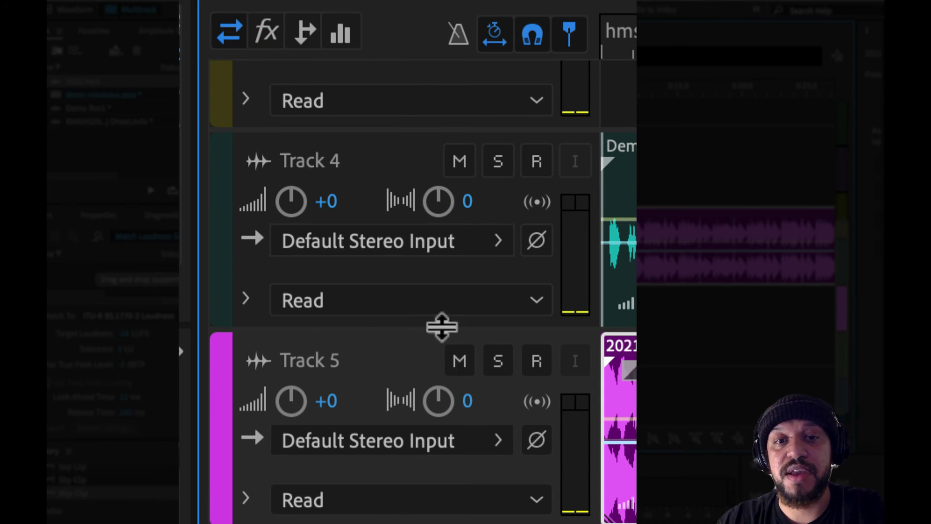
left_click_drag(437, 331, 436, 523)
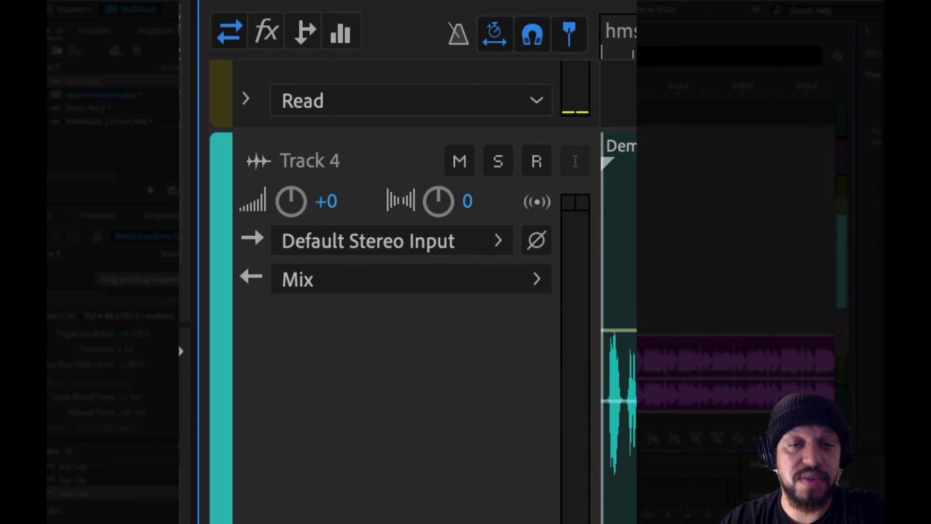
Examine the Mono and Stereo input choices for Track 4 without changing its input.
left_click(447, 248)
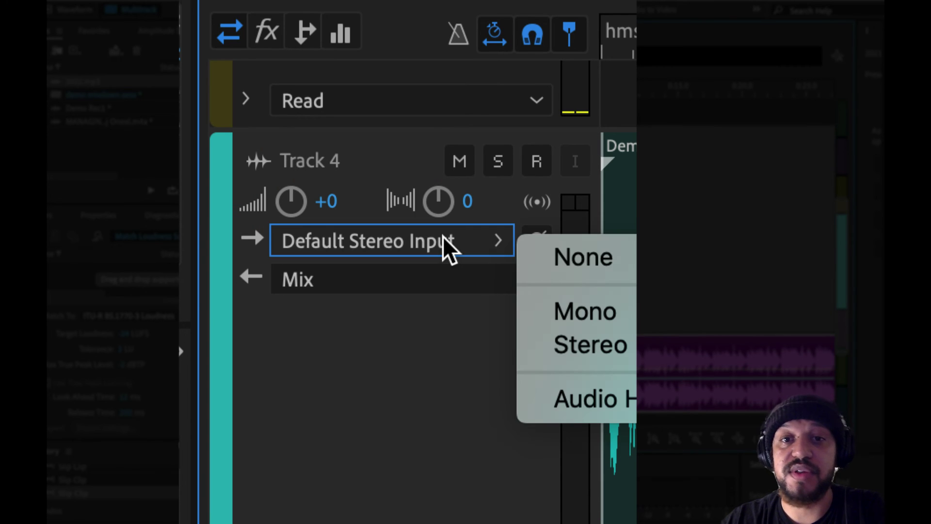
mouse_move(582, 312)
mouse_move(582, 344)
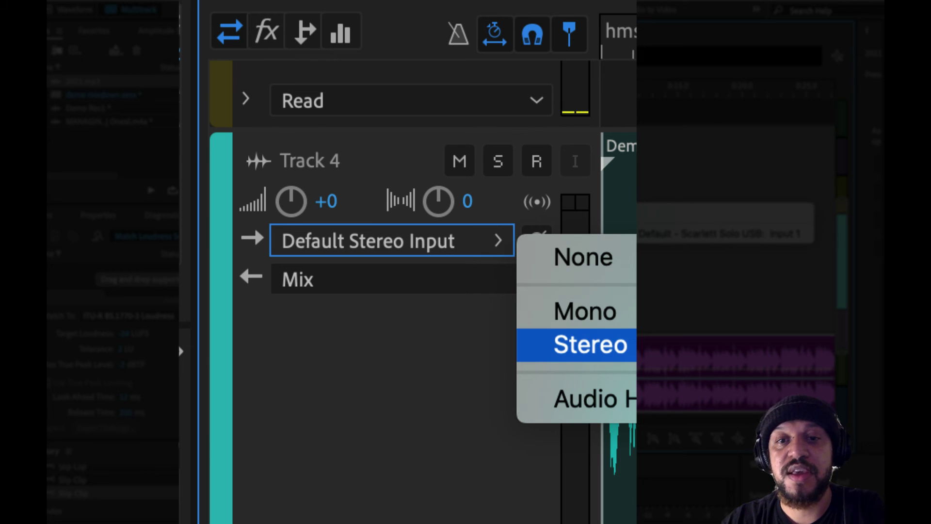
left_click(381, 352)
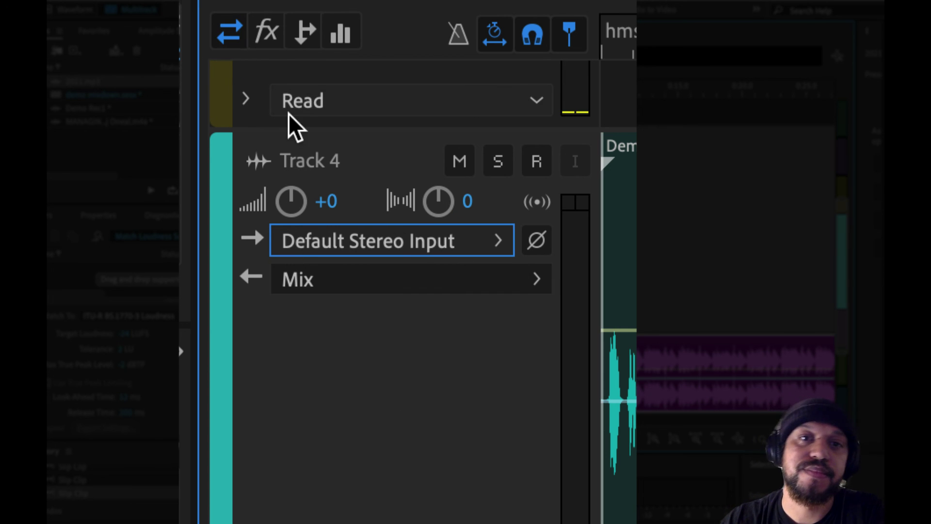
Show the tracks' effects racks and look over the effect categories for Track 4's first slot without adding an effect.
left_click(272, 39)
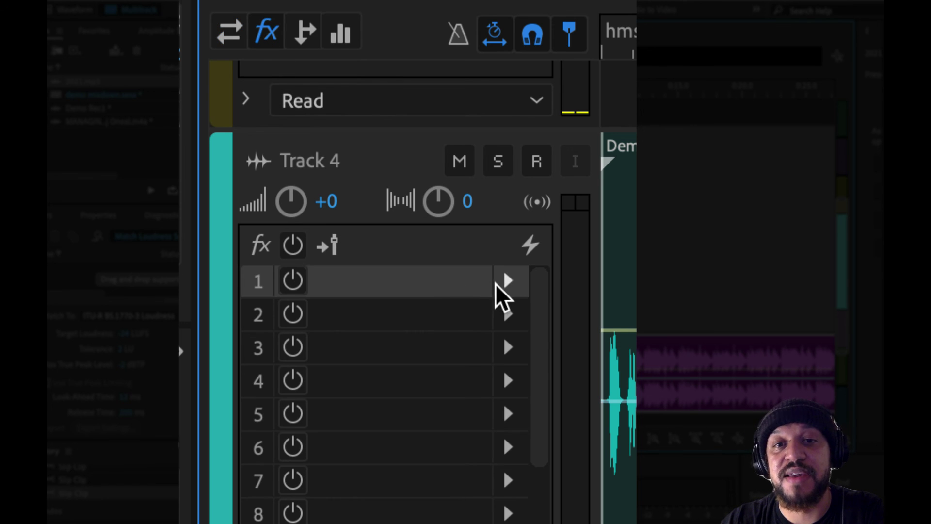
left_click(505, 285)
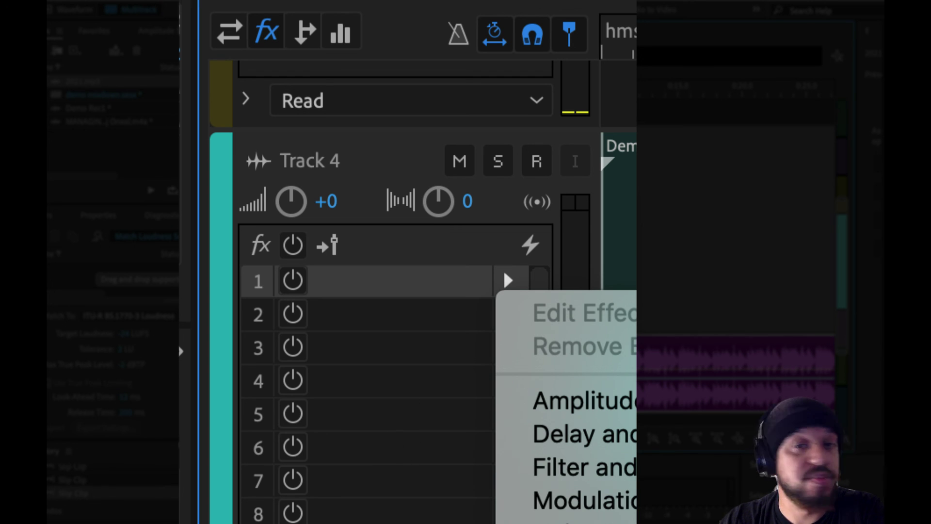
key("Escape")
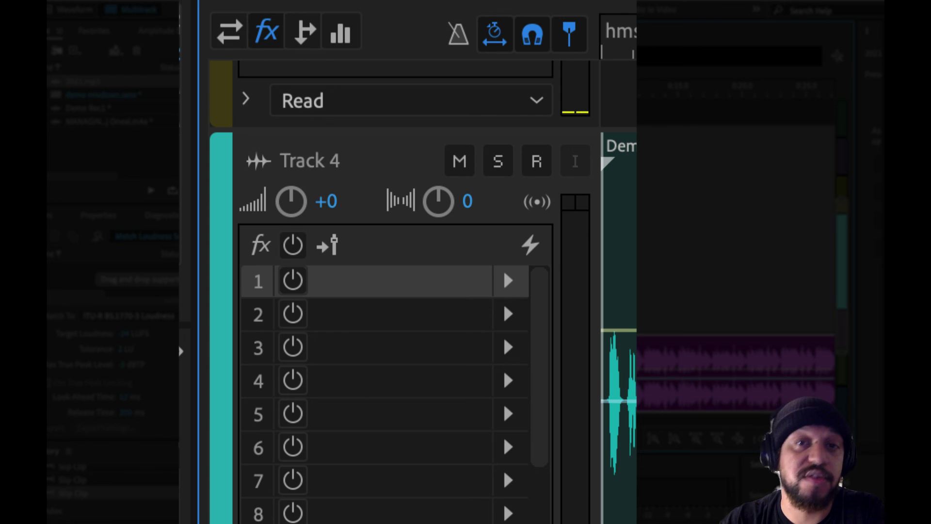
key("backslash")
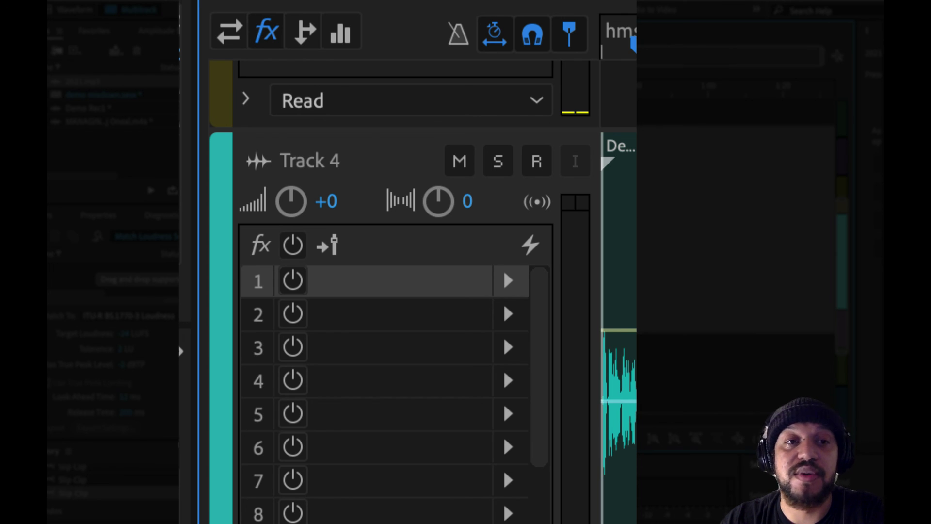